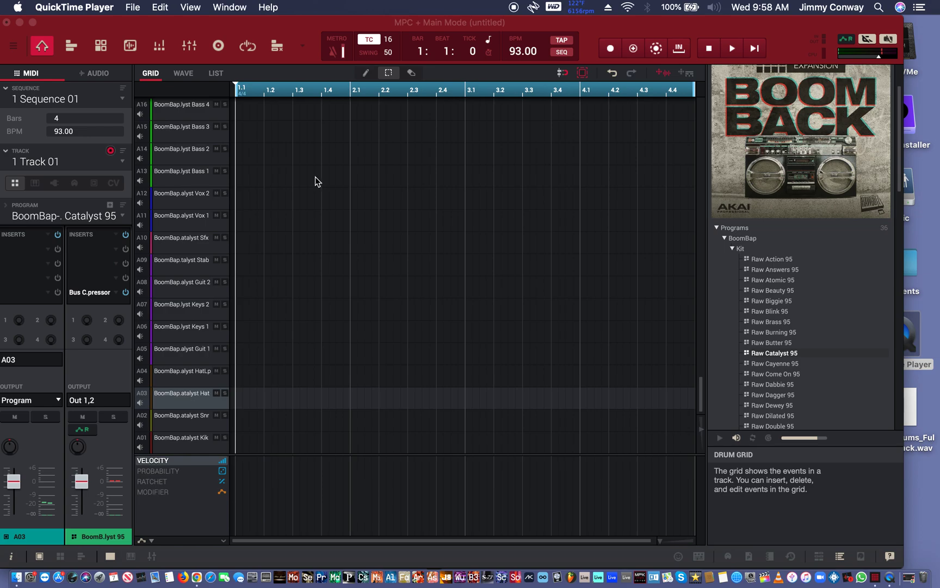
- Switch to the pencil tool and set timing correction to Bar instead of 16
left_click(360, 308)
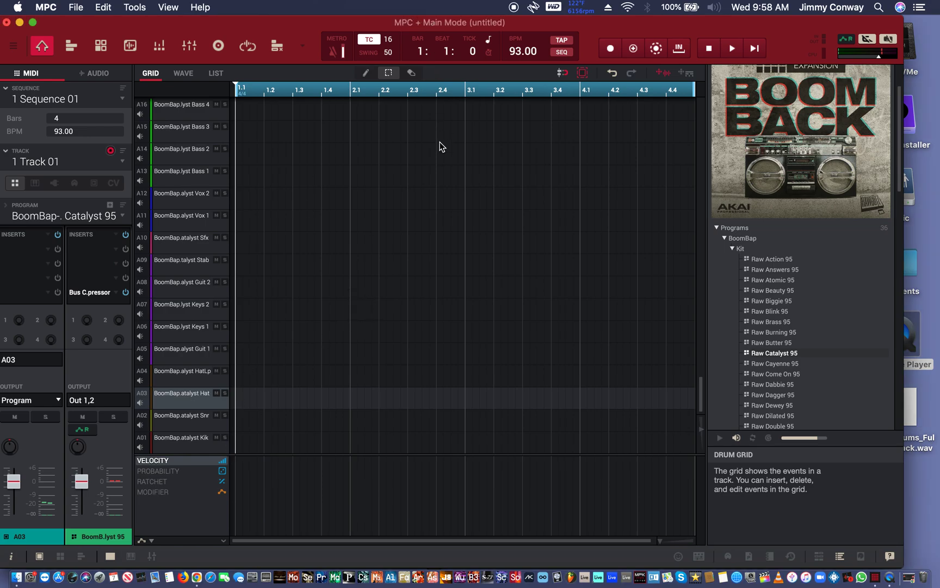
key("p")
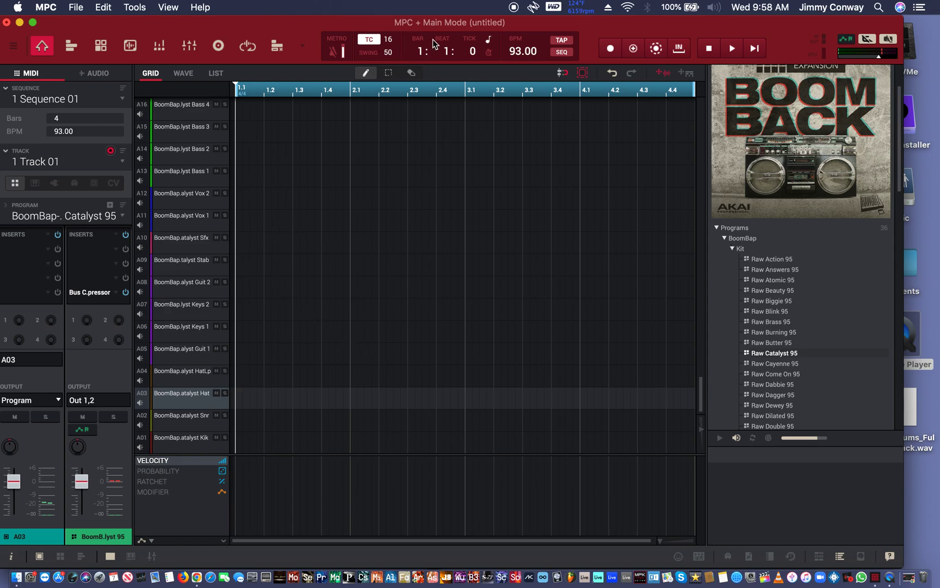
left_click(388, 41)
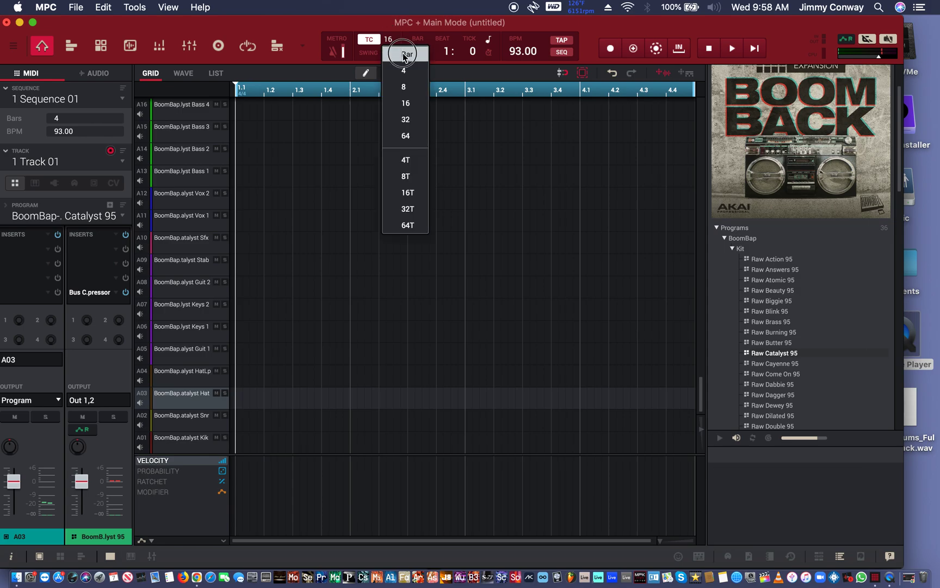
left_click(405, 55)
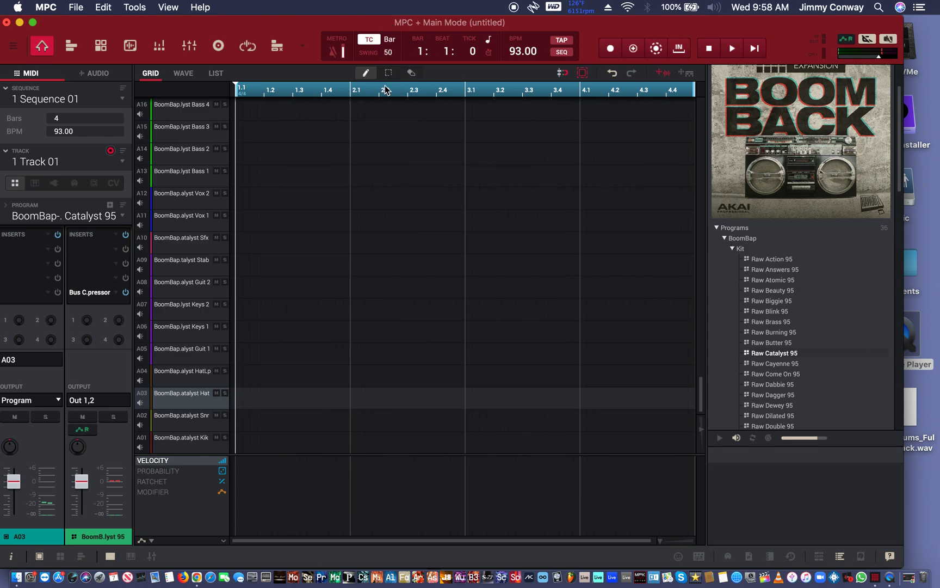
- Draw a hi-hat note at the start of A03 and stretch it to the end of bar 4
left_click(277, 396)
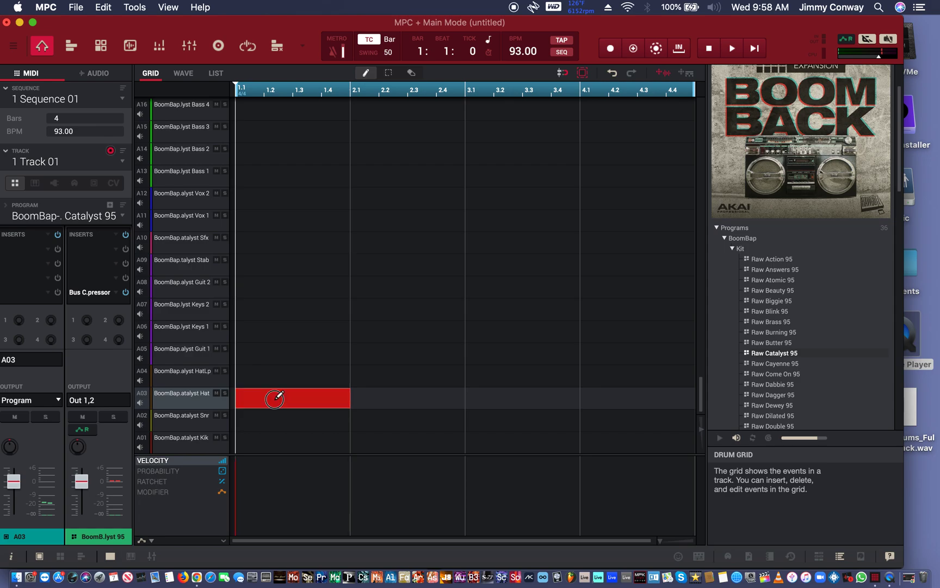
left_click_drag(352, 398, 741, 425)
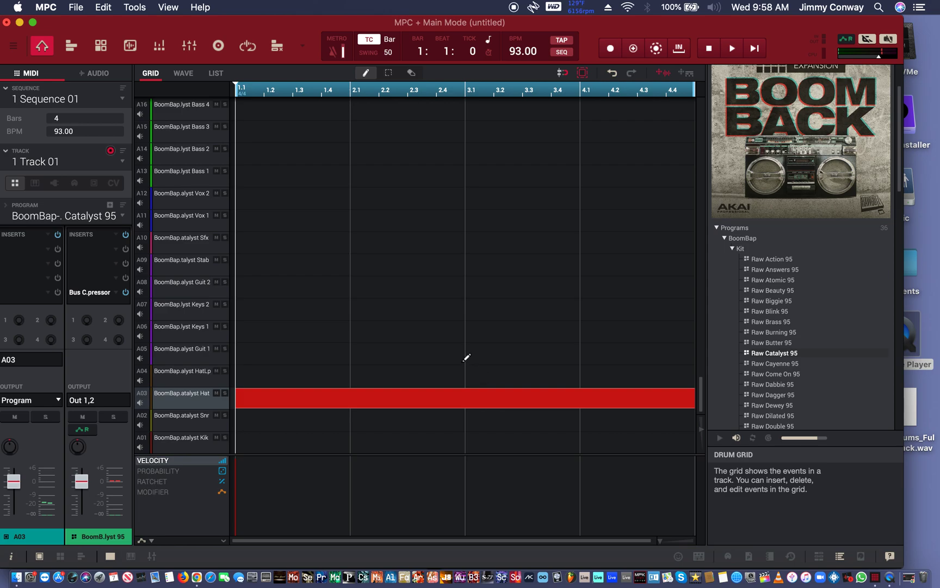
- Select the long red A03 hi-hat note with the Select tool
key("e")
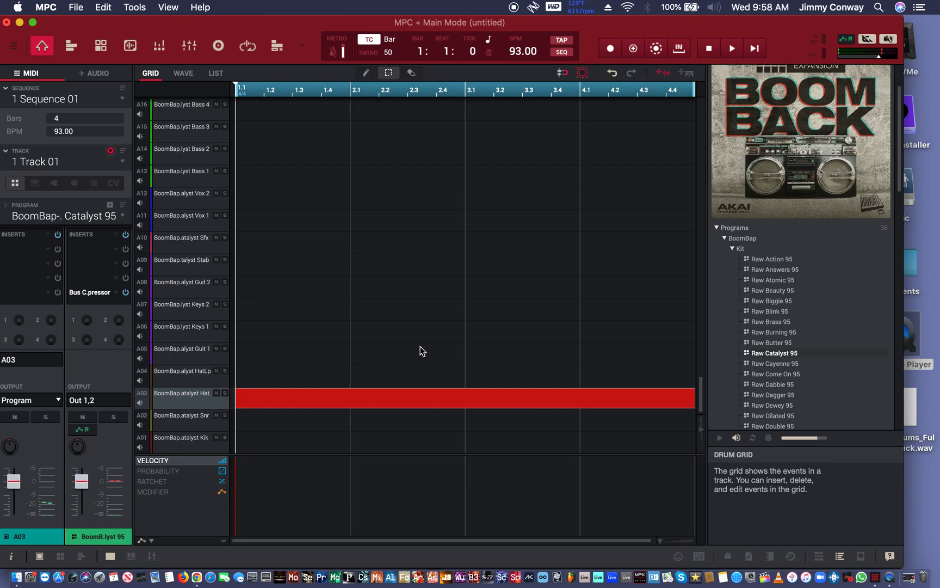
left_click(414, 395)
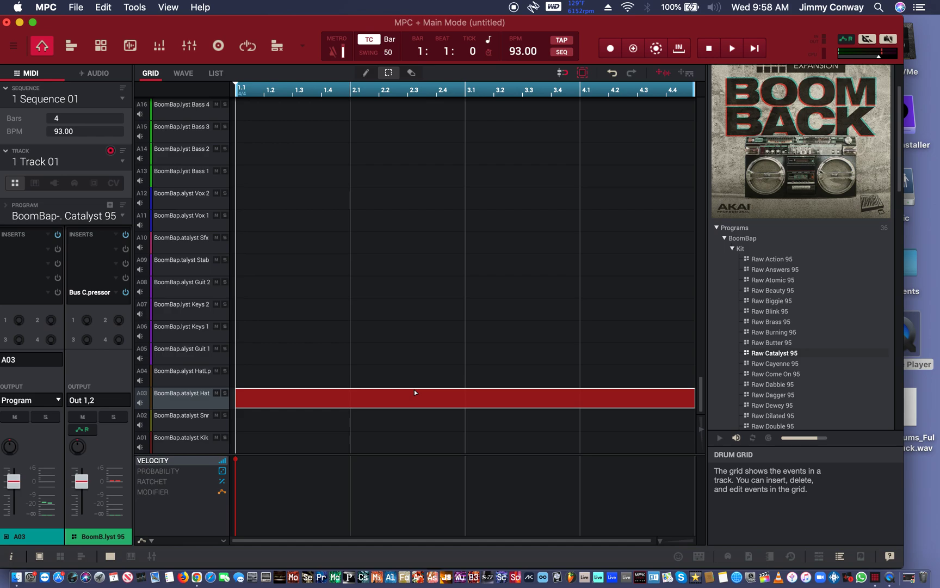
key("alt")
key("alt")
key("alt")
key("e")
key("e")
- Split the A03 note in half at 3.1, then into four notes, and start playback
key("e")
key("super+d")
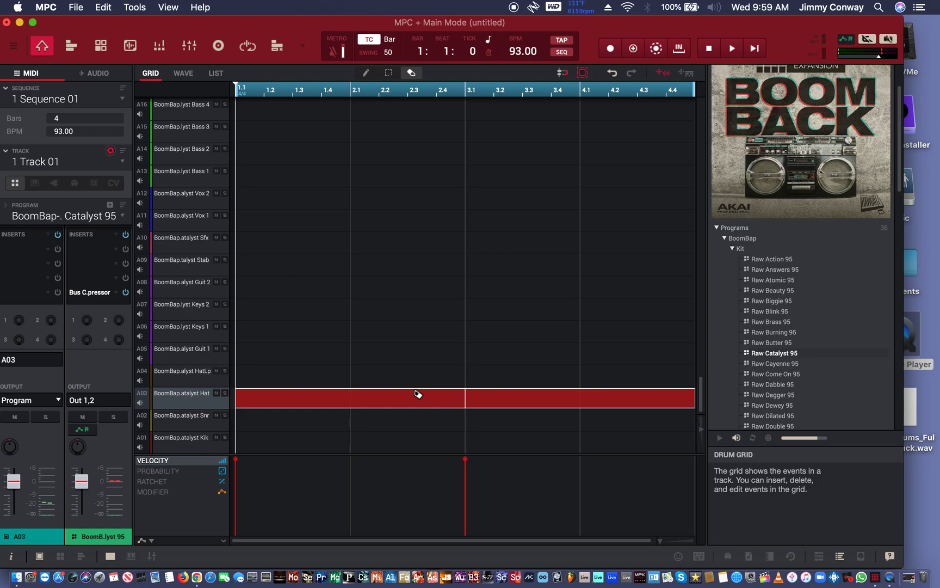
key("e")
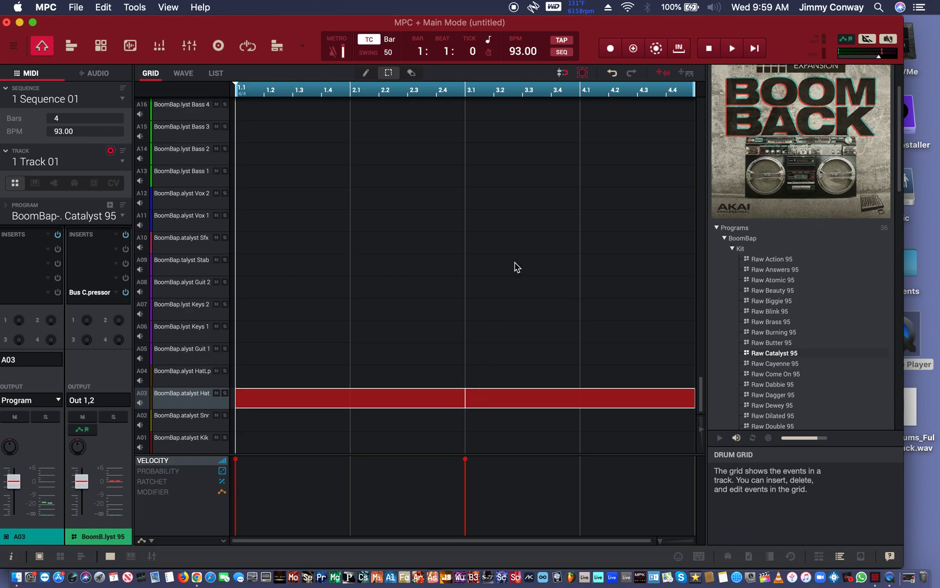
key("e")
key("e")
key("e")
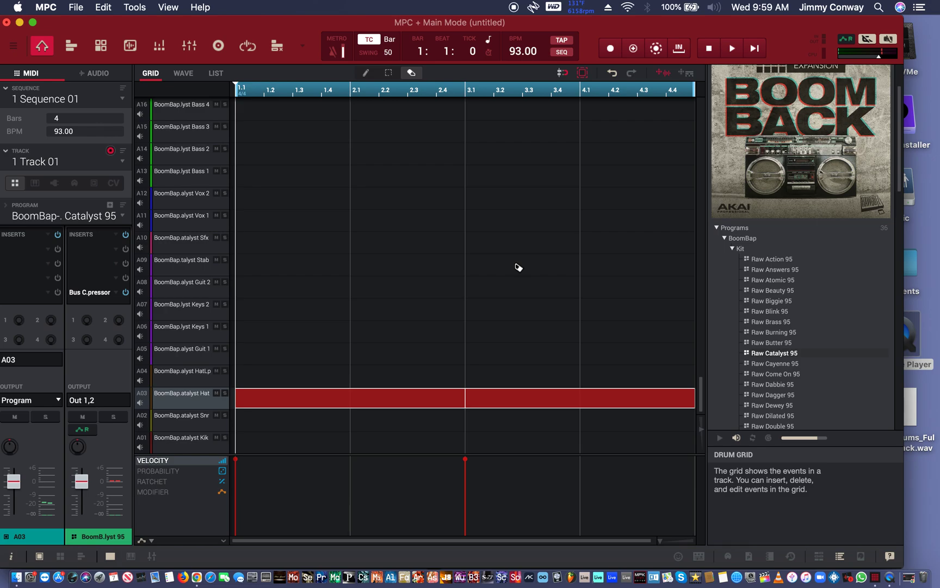
key("e")
key("e")
key("e")
key("e")
key("e")
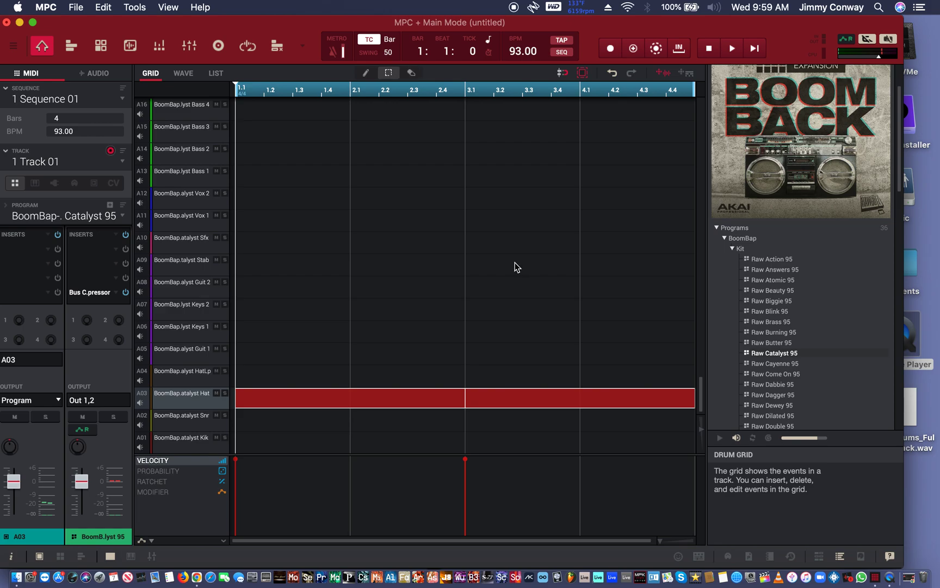
key("e")
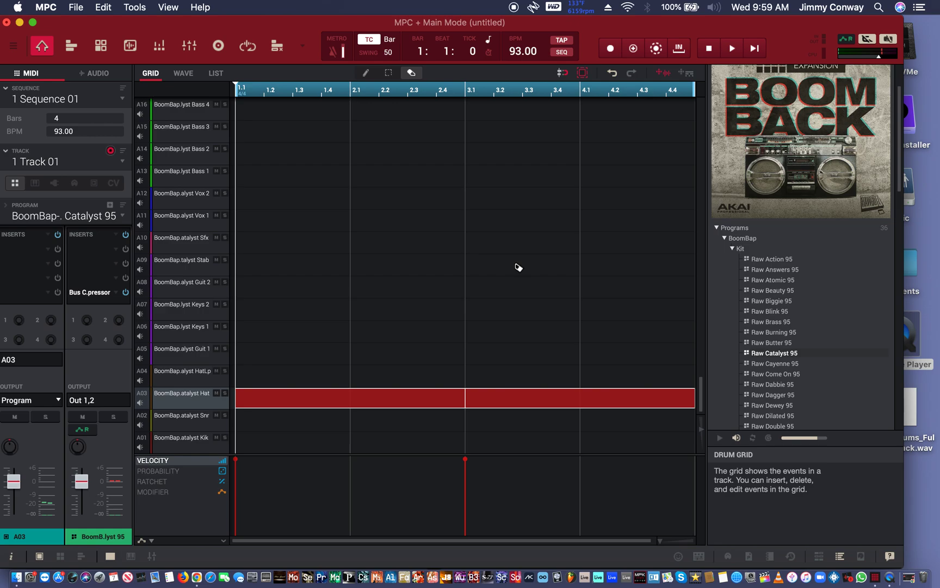
key("super+z")
key("e")
key("space")
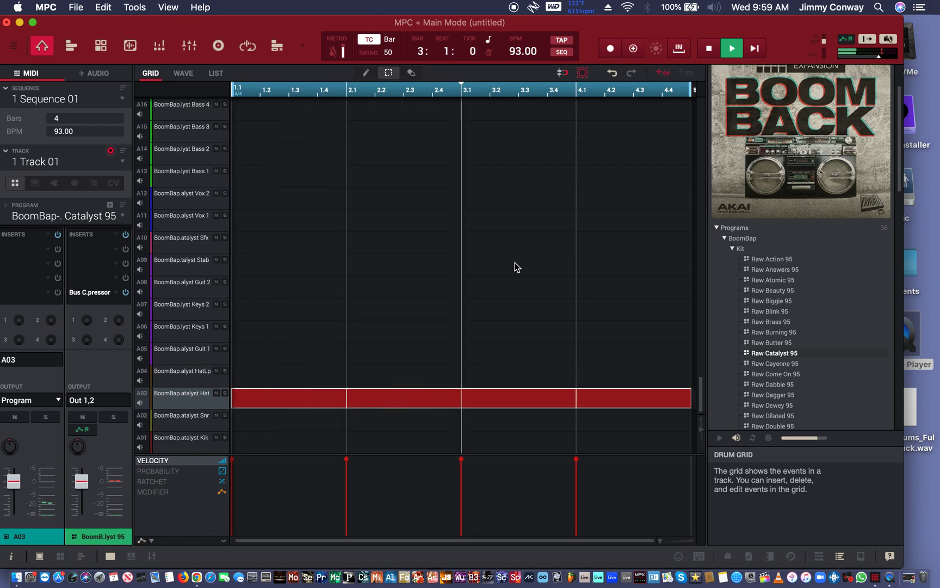
- Keep splitting the hi-hat notes into eight, sixteen, then 32 hits
key("e")
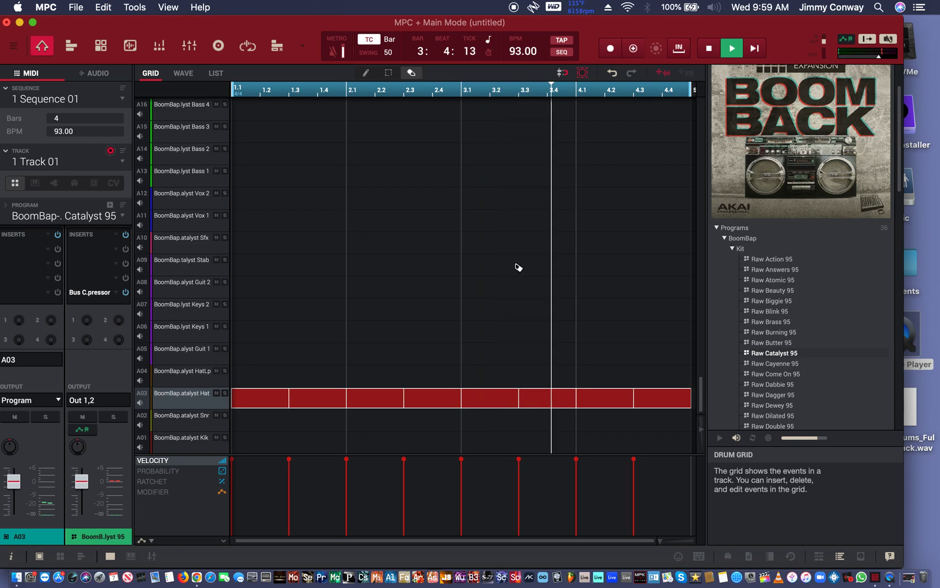
key("super+z")
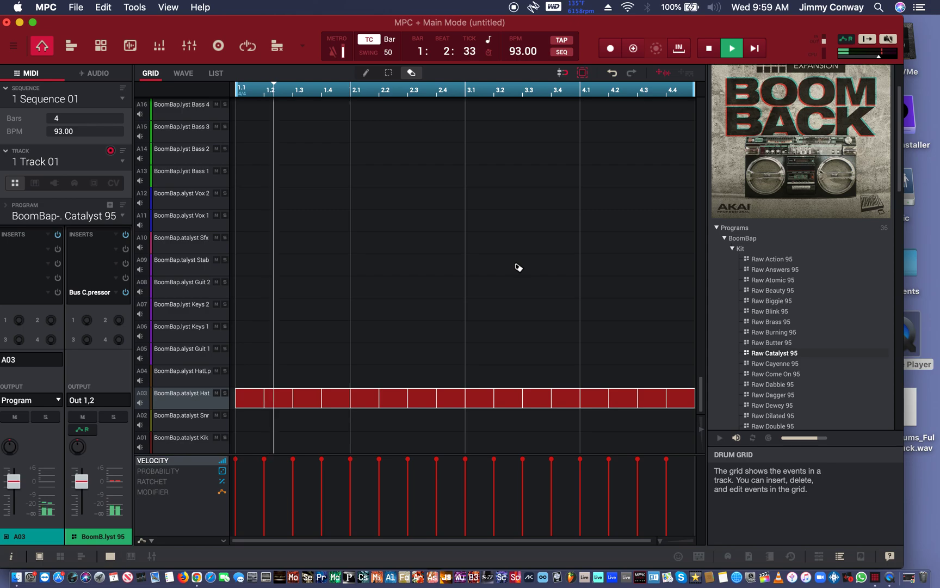
left_click(366, 76)
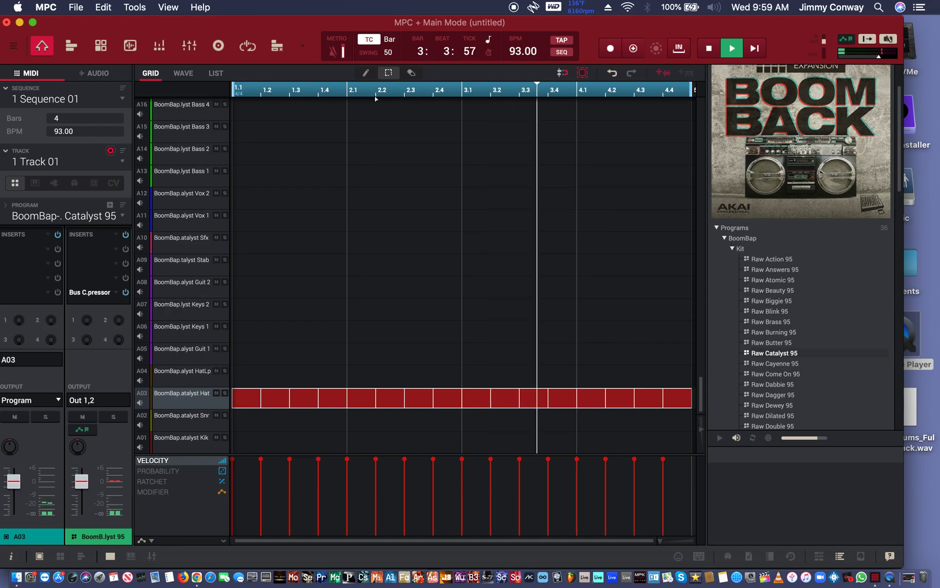
key("super+z")
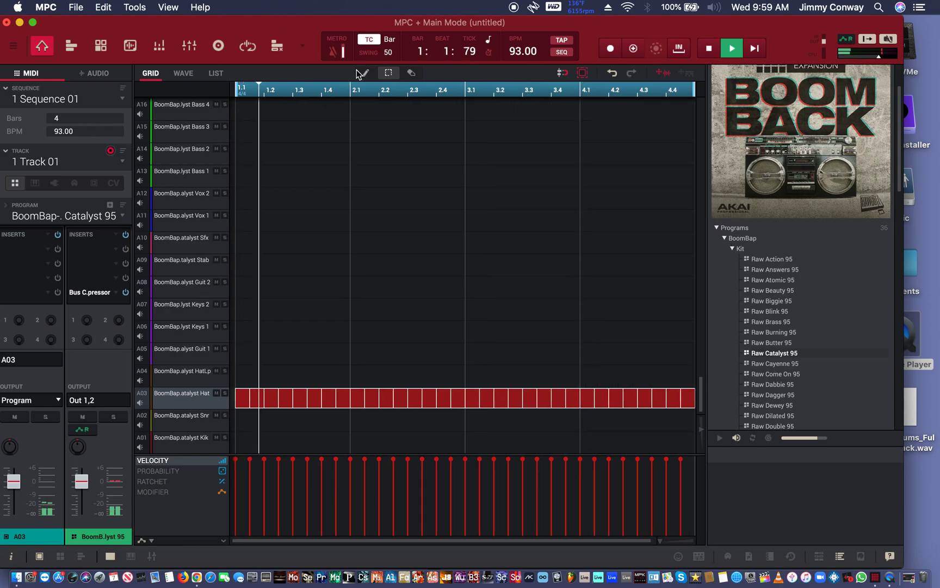
- Draw rising and falling velocity waves across the 32 A03 hi-hat hits
left_click(363, 73)
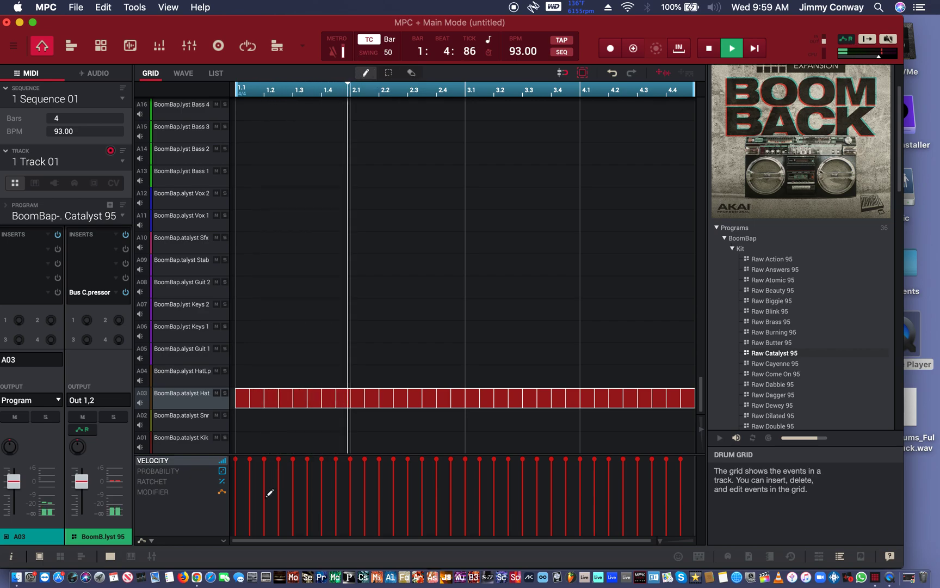
mouse_move(236, 473)
left_mouse_down()
mouse_move(284, 488)
mouse_move(332, 447)
mouse_move(358, 484)
mouse_move(400, 504)
mouse_move(428, 455)
mouse_move(441, 459)
mouse_move(442, 476)
mouse_move(501, 491)
mouse_move(537, 485)
mouse_move(577, 453)
mouse_move(622, 497)
mouse_move(659, 472)
mouse_move(681, 490)
mouse_move(697, 474)
left_mouse_up()
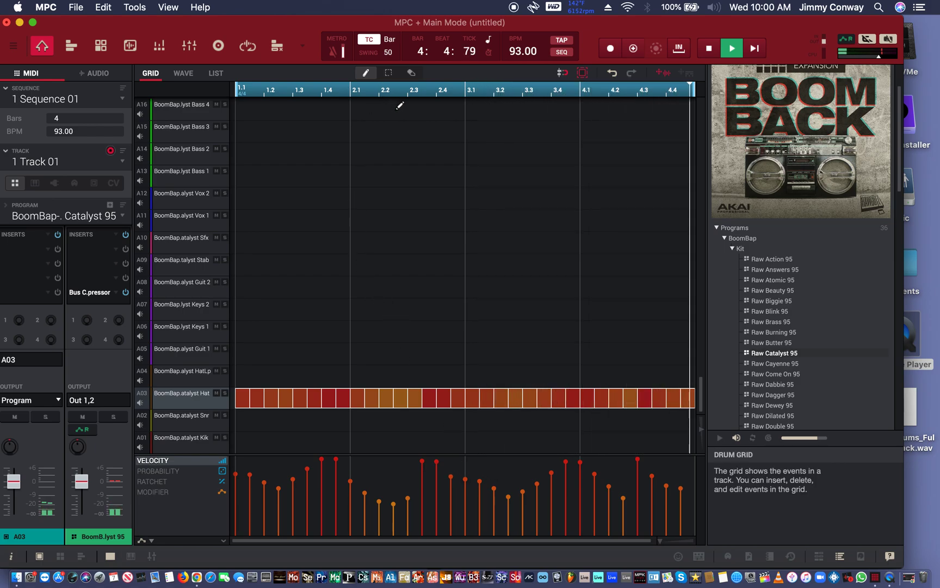
- Split the 32 A03 hits again into 64 sixteenth-note hits, keeping the velocity waves
key("e")
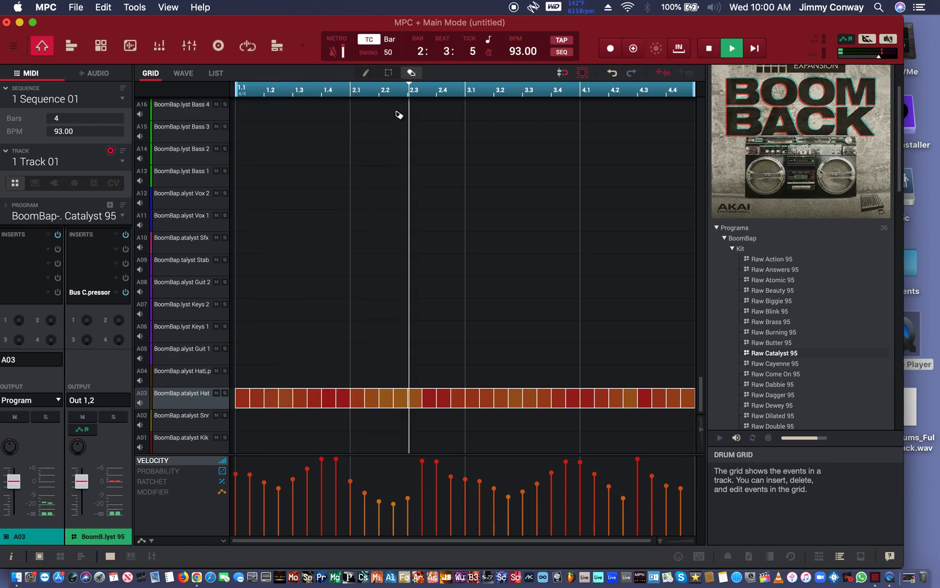
key("d")
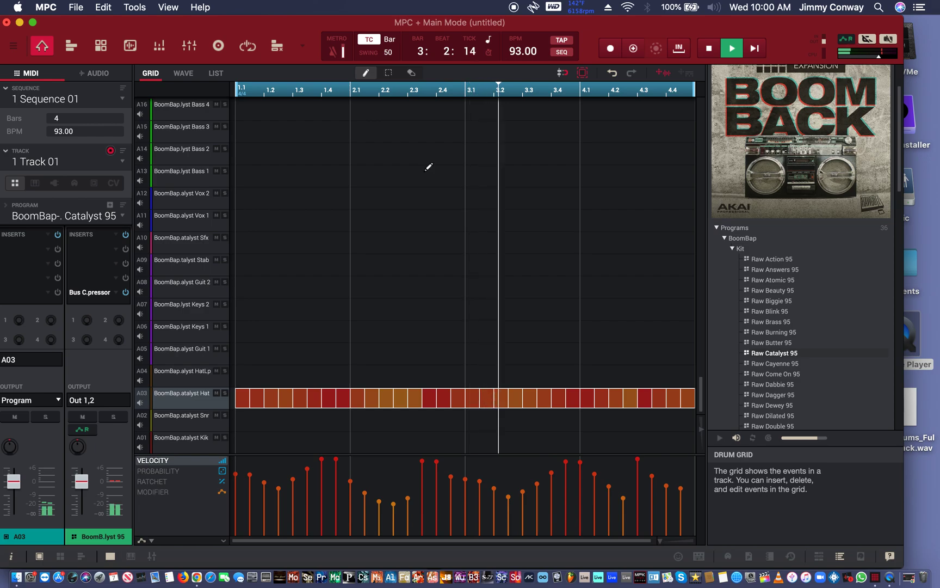
key("e")
key("d")
key("e")
key("super+z")
key("d")
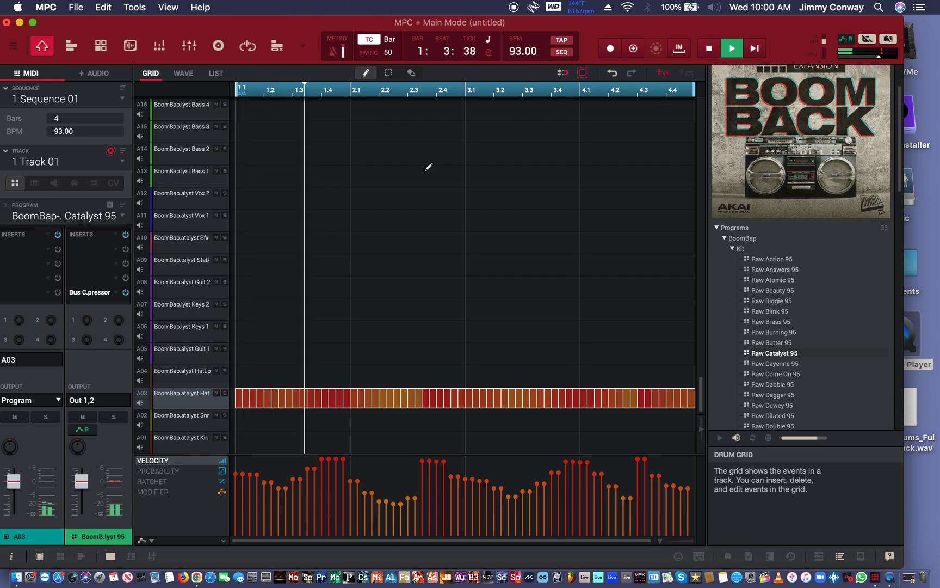
- Apply Timing Correct to the hats at 1/16 with swing raised from 50 to 62
key("e")
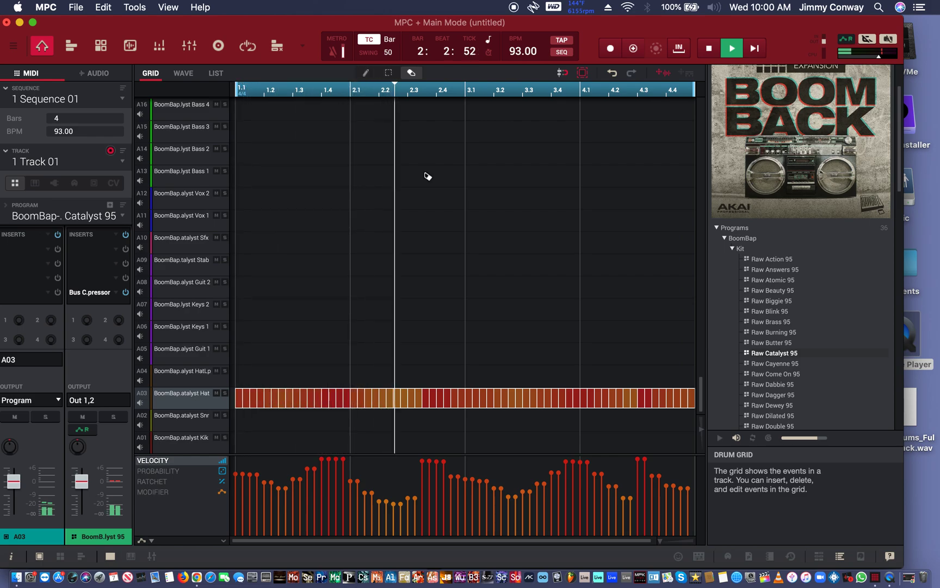
key("d")
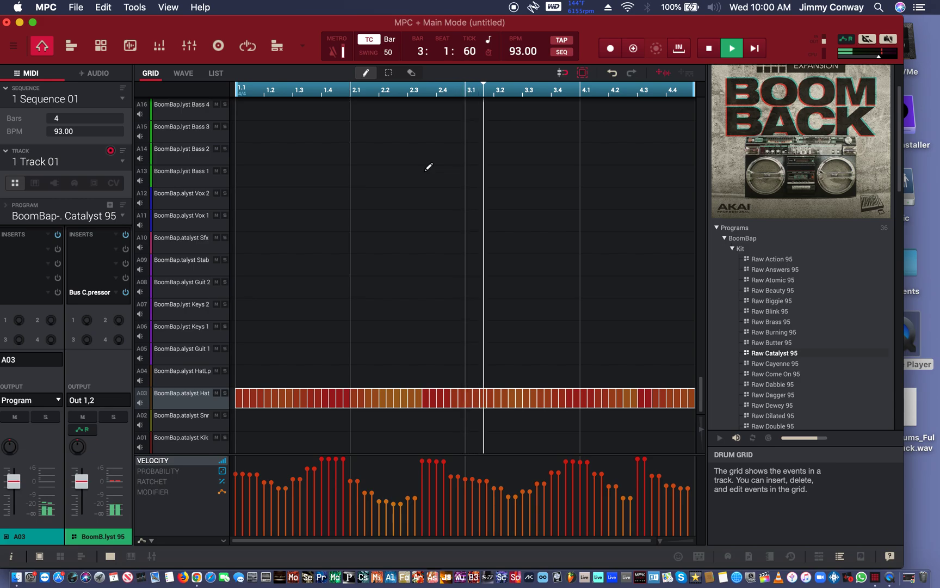
key("e")
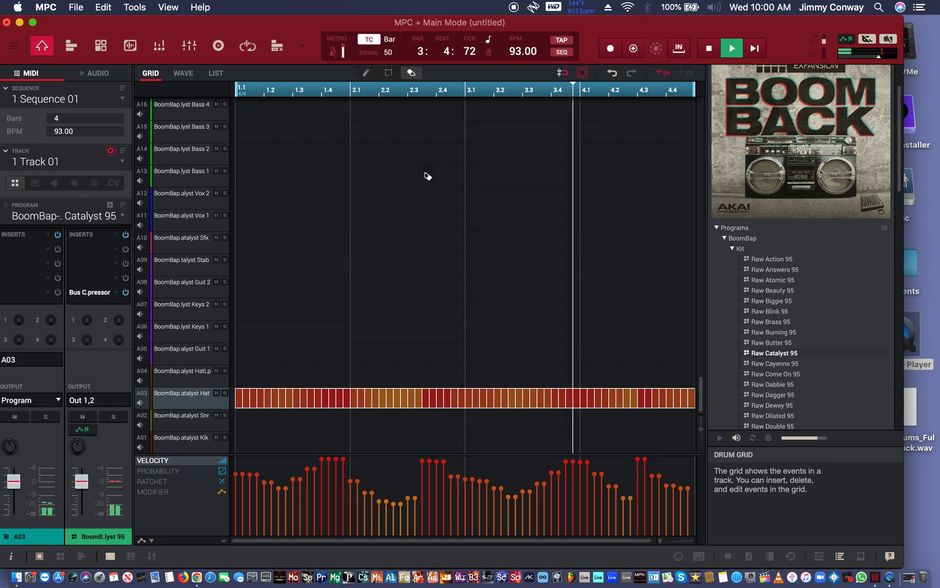
key("t")
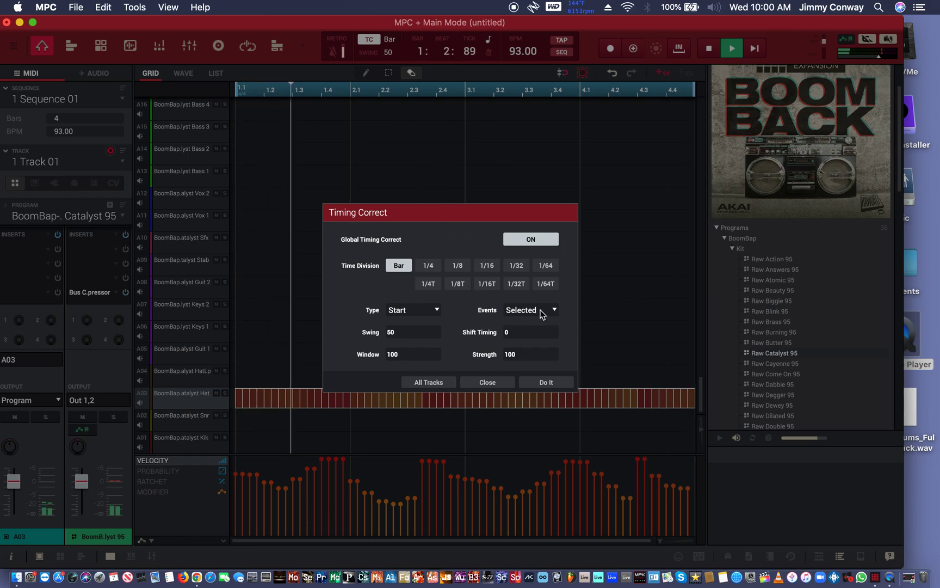
left_click(486, 265)
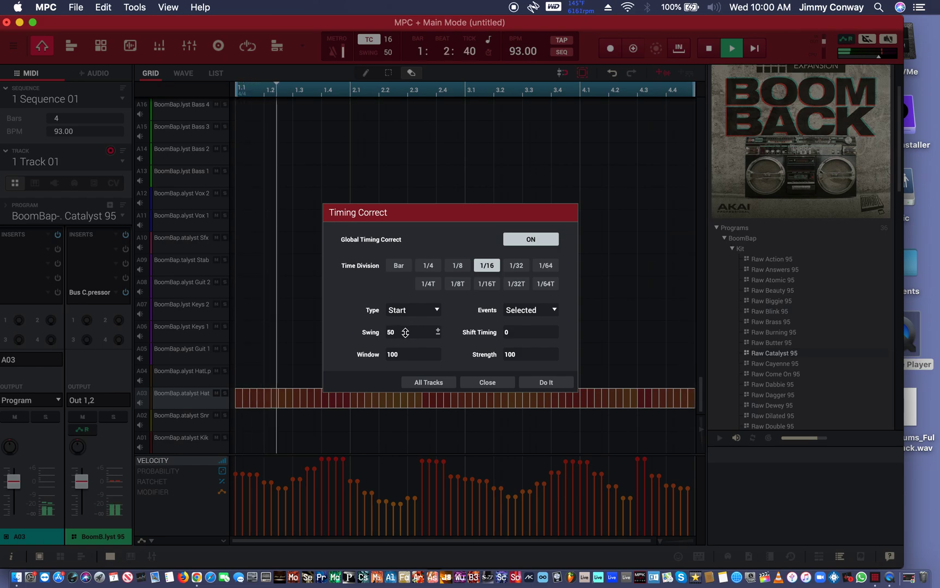
left_click_drag(406, 333, 391, 293)
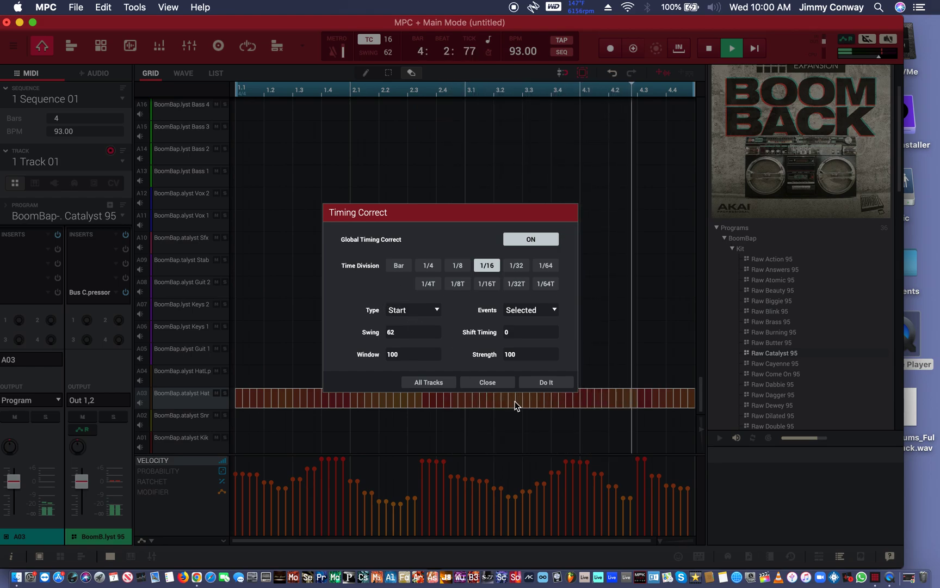
left_click(552, 381)
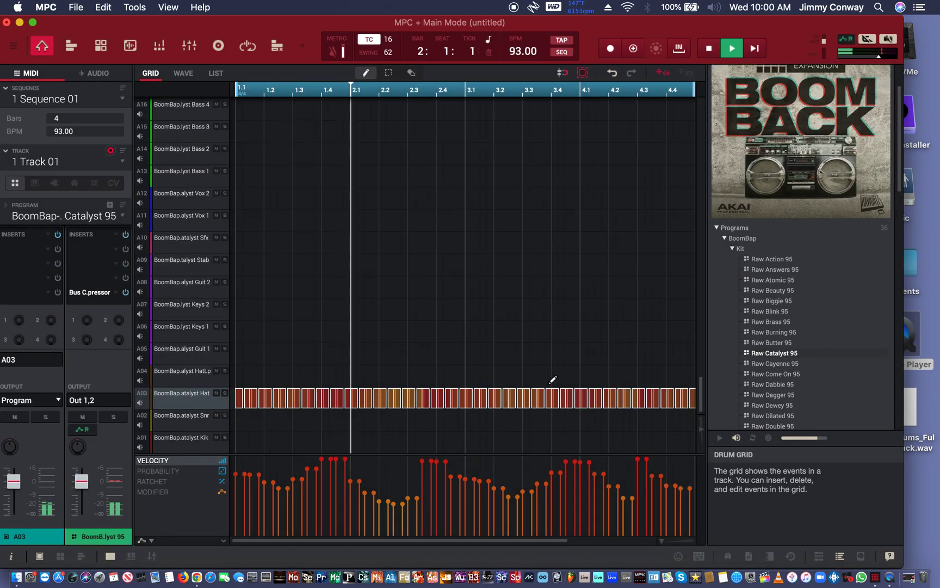
- Undo the 62% correction, apply one with 75% swing, then undo that too
key("e")
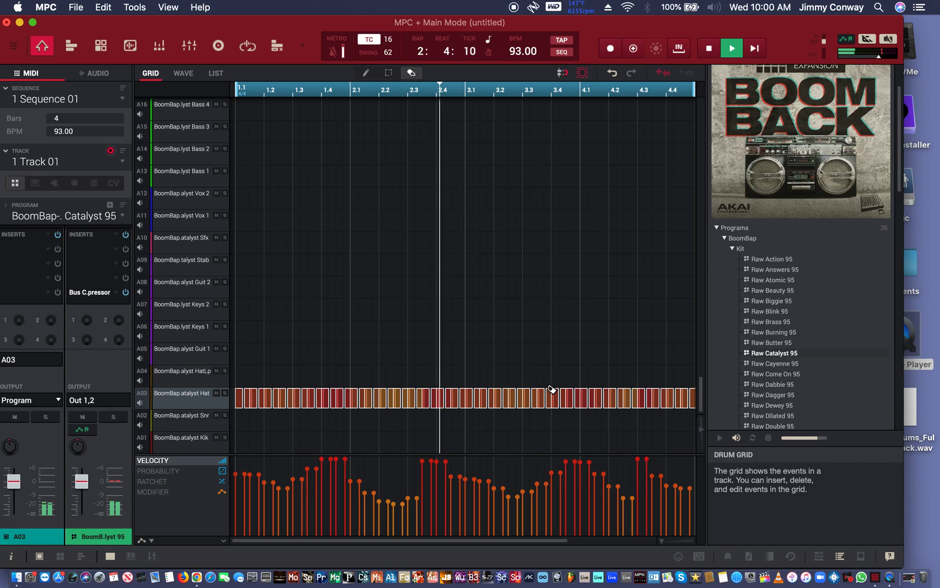
key("super+z")
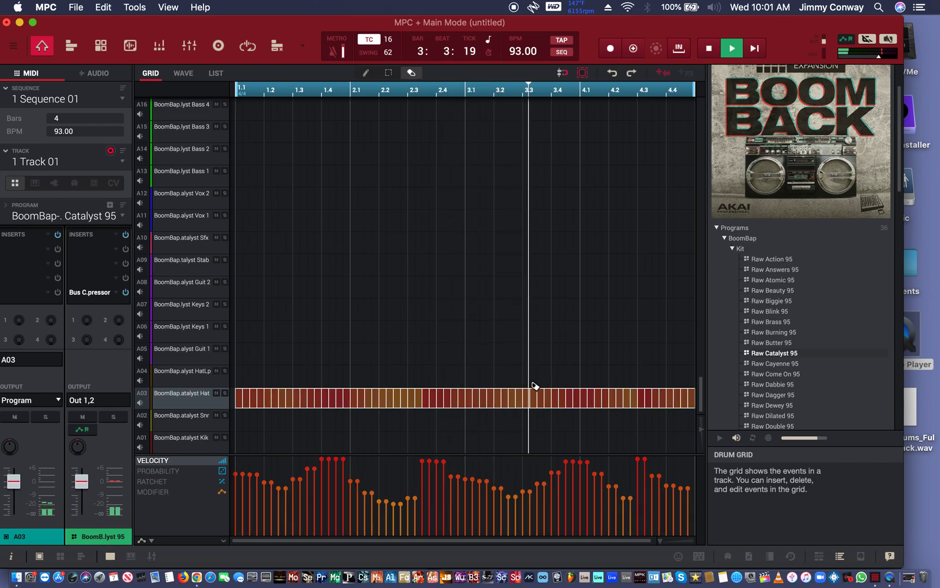
key("super+t")
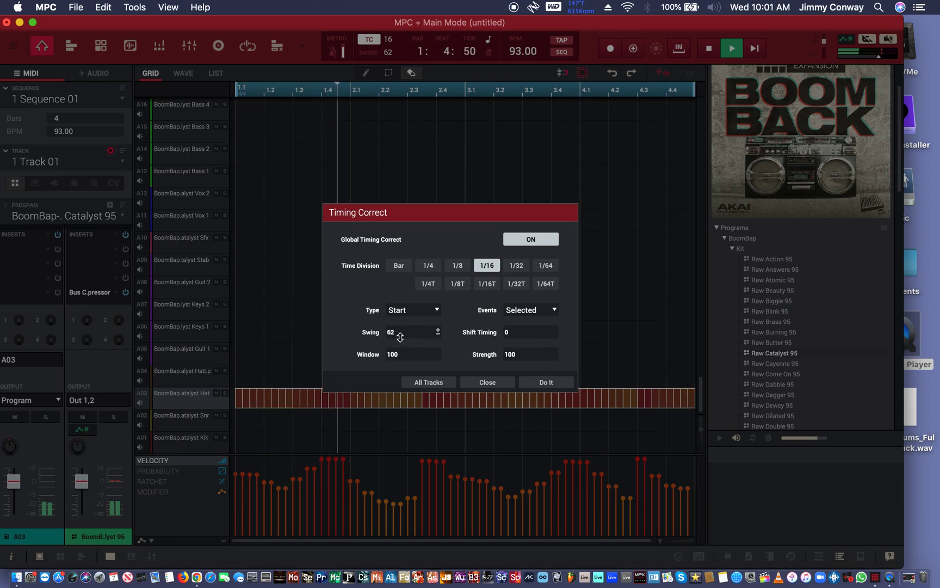
left_click_drag(399, 337, 413, 253)
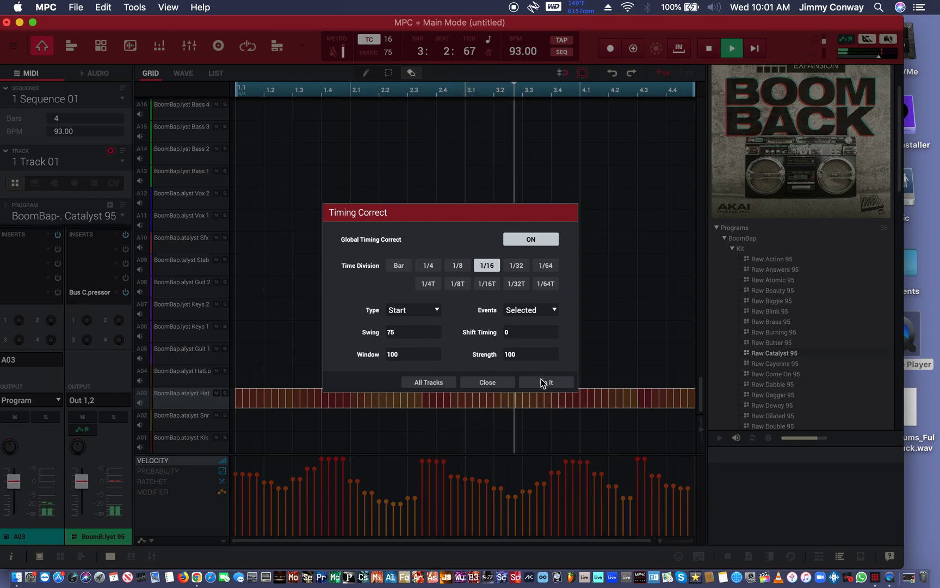
left_click(542, 382)
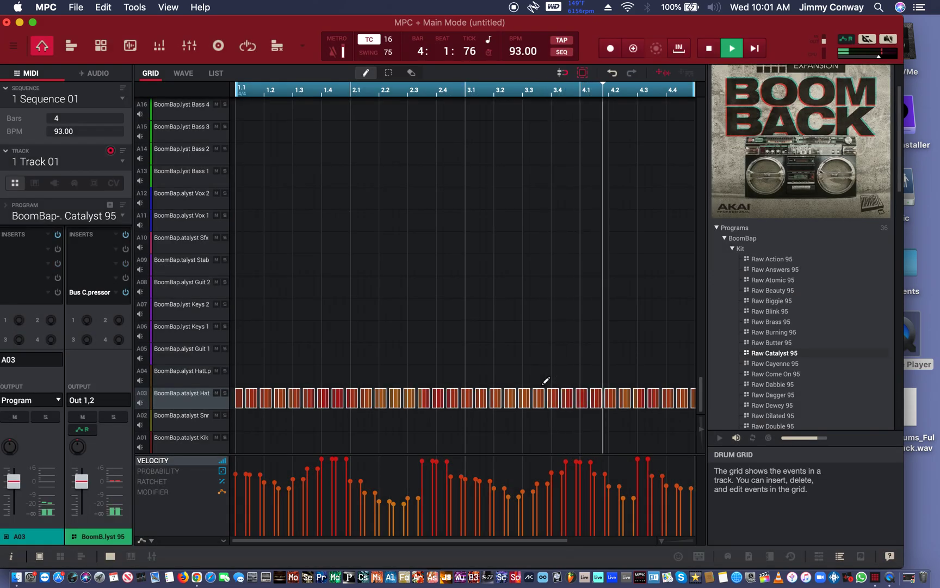
key("e")
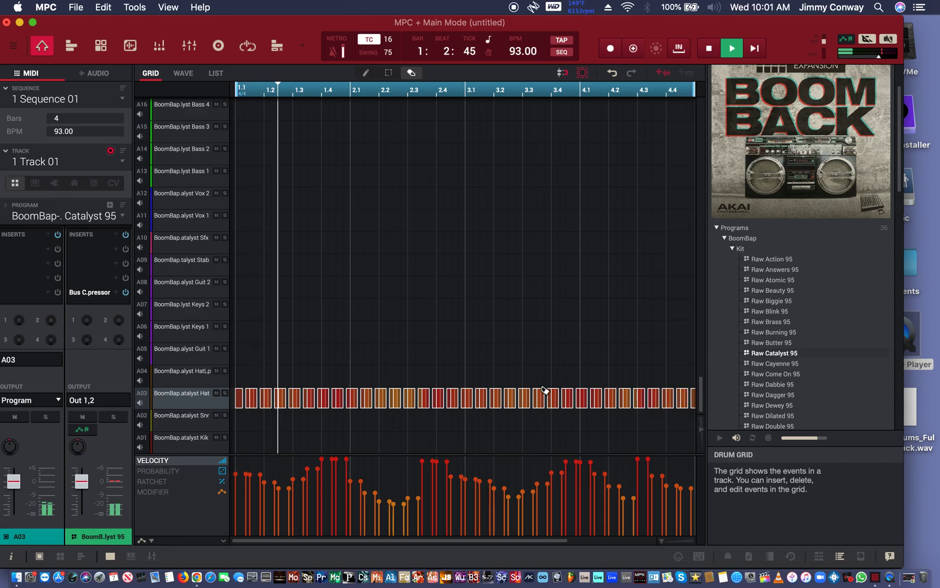
key("super+z")
- Try 1/32T and 1/64T timing corrections on the hats, undoing each one
key("super+t")
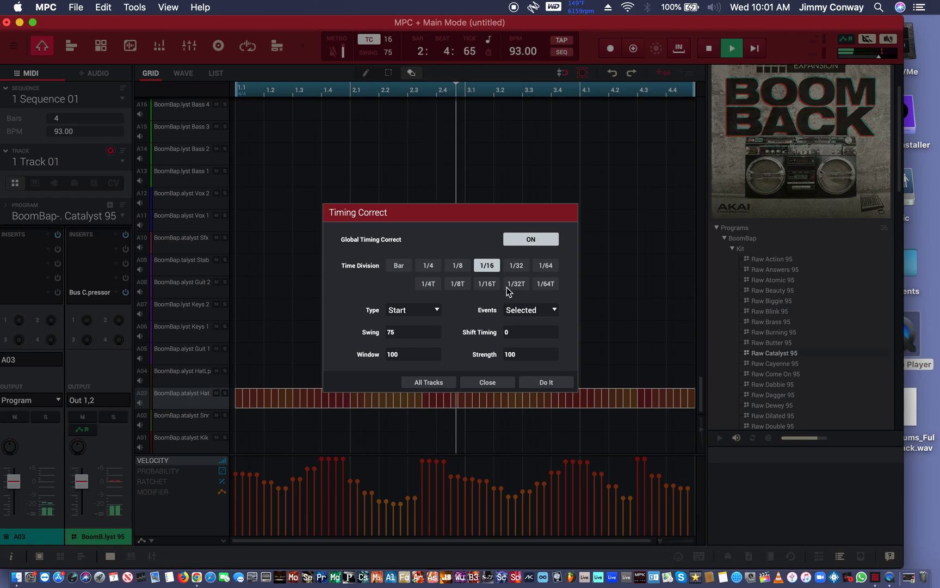
left_click(515, 284)
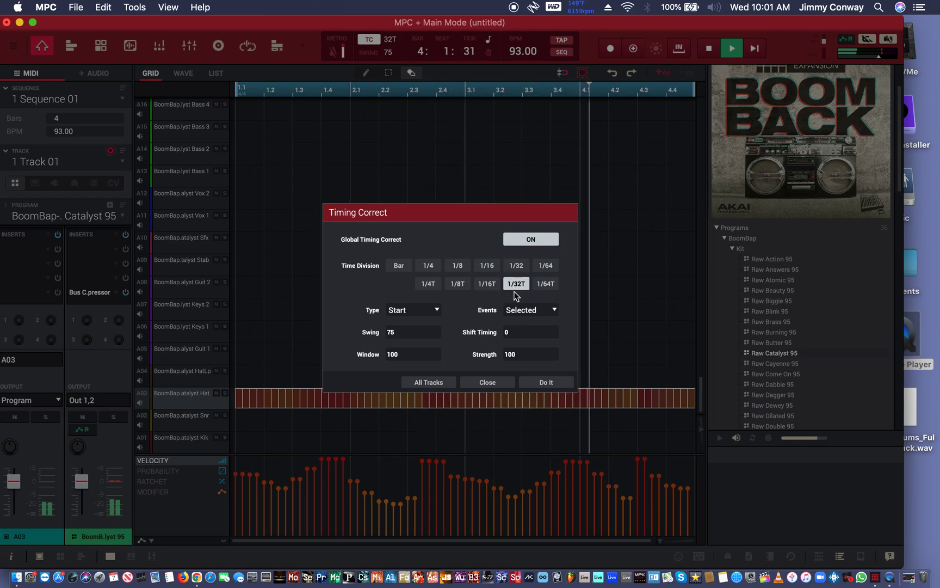
left_click(545, 382)
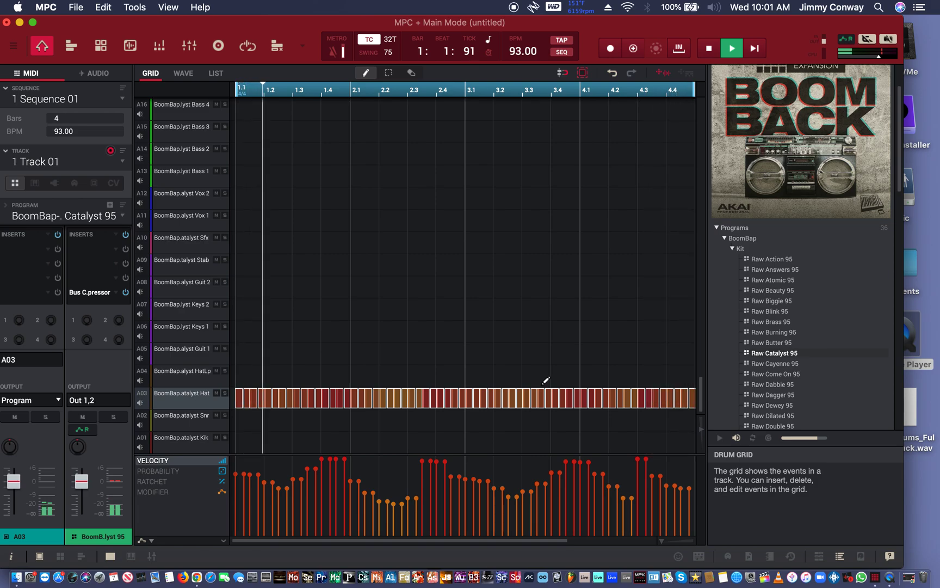
key("e")
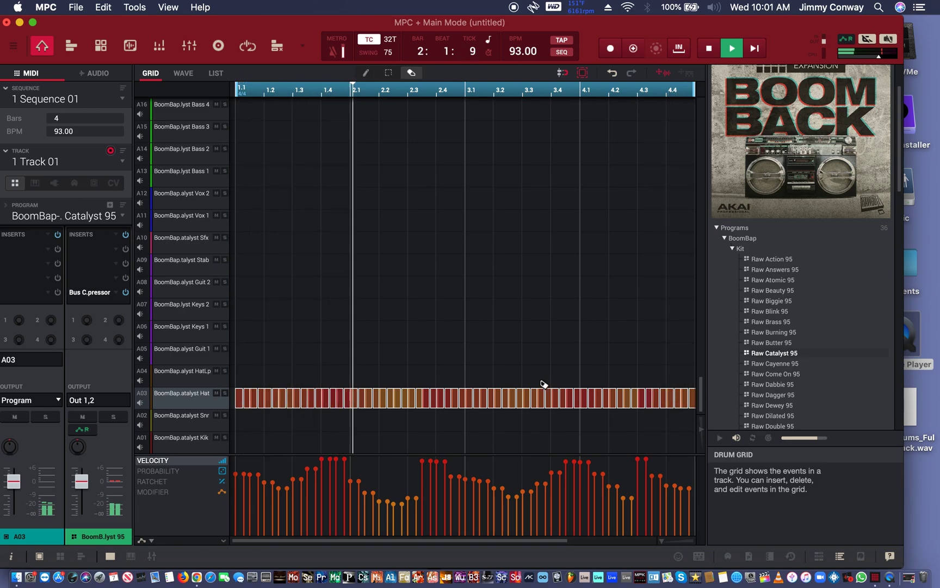
key("q")
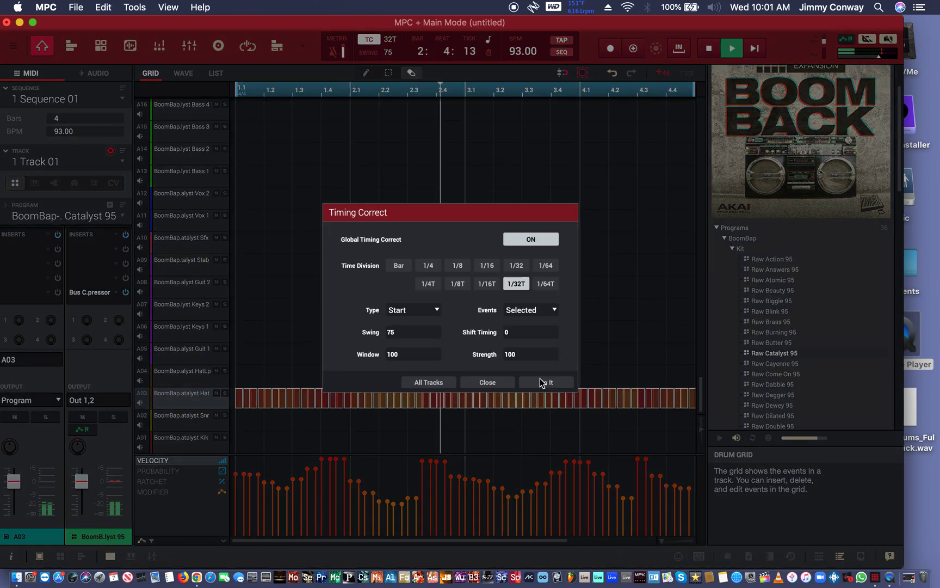
left_click(546, 283)
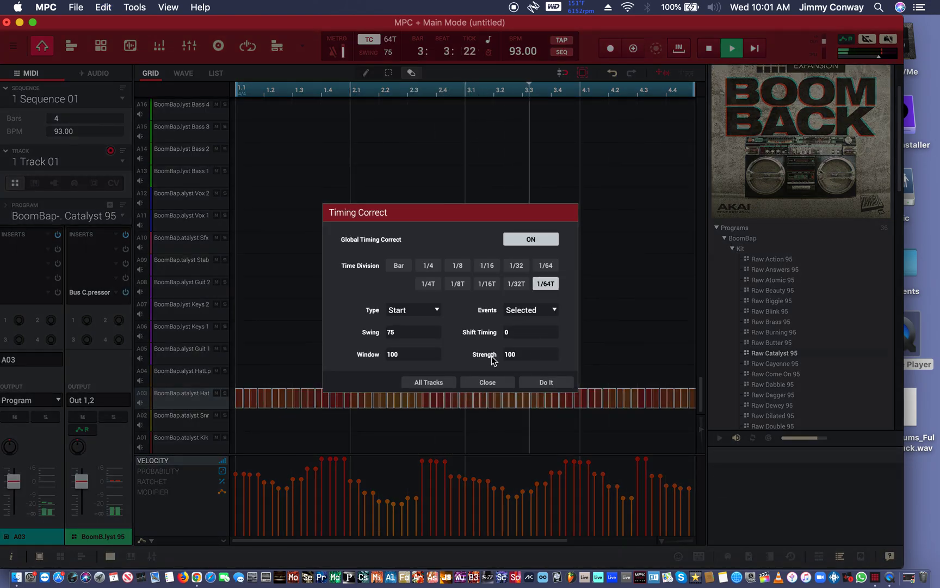
left_click(542, 384)
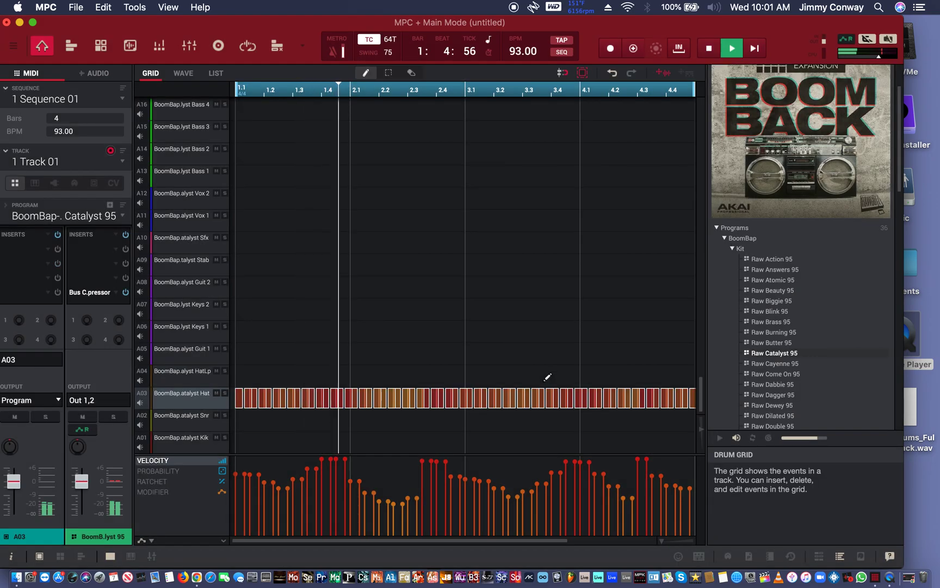
key("e")
- Apply quarter-note triplet (1/4T) timing correction with 75% swing to the hats
key("super+t")
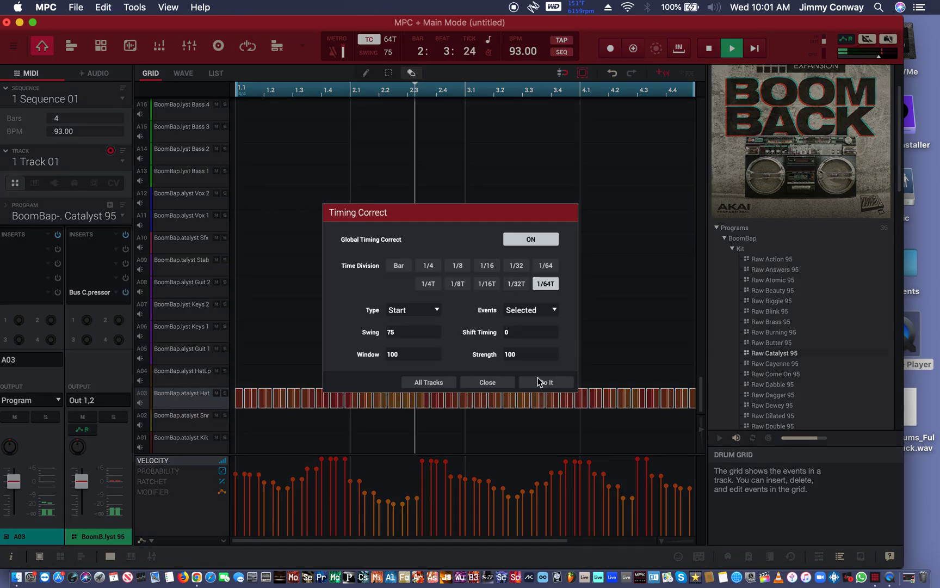
left_click(436, 284)
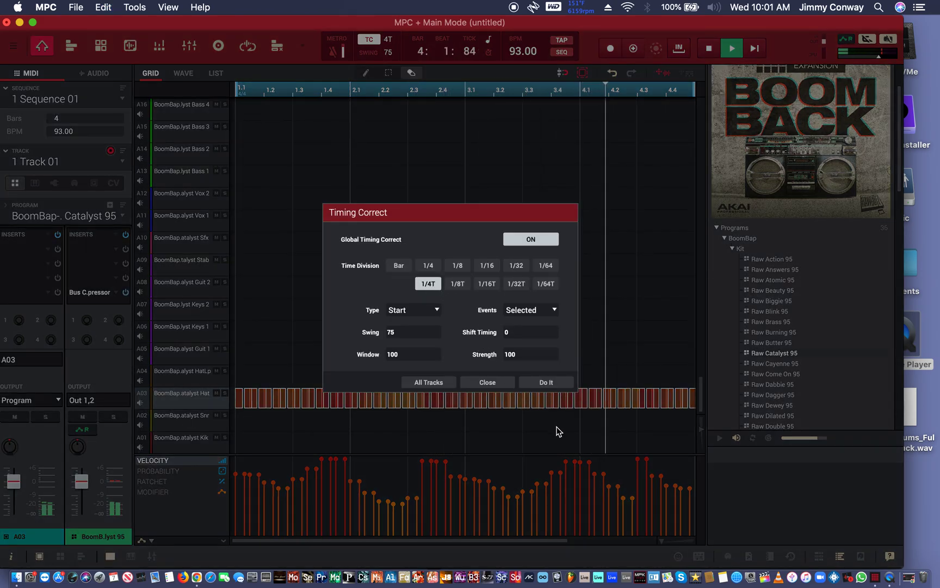
left_click(540, 381)
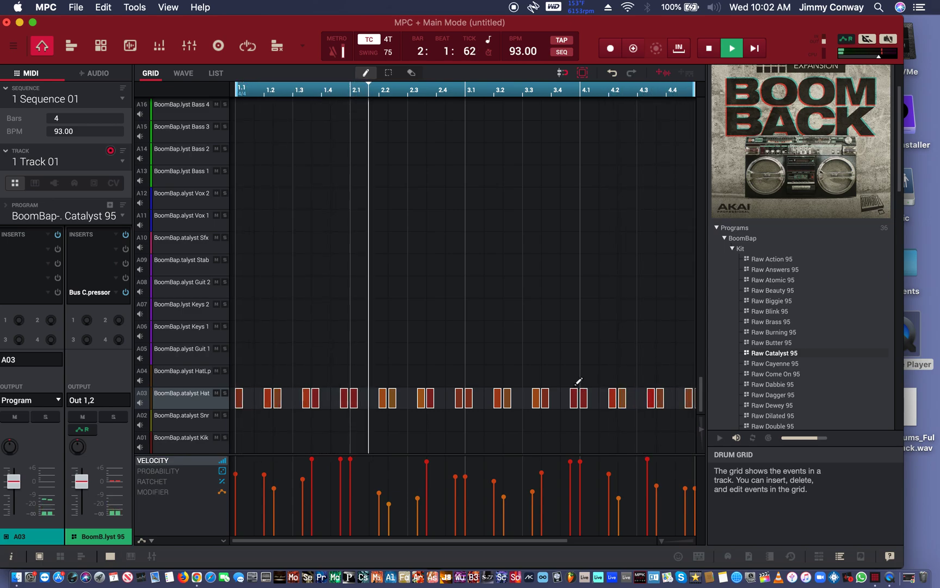
- Stop playback and scroll the grid back to bar 1
scroll(577, 384, "up", 3)
key("space")
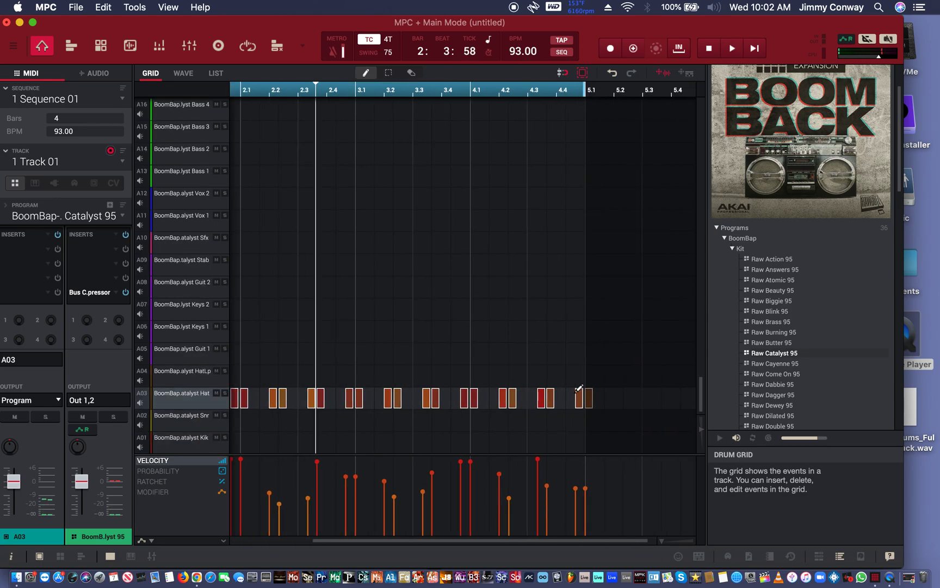
scroll(579, 393, "down", 3)
scroll(574, 395, "right", 3)
scroll(378, 387, "left", 3)
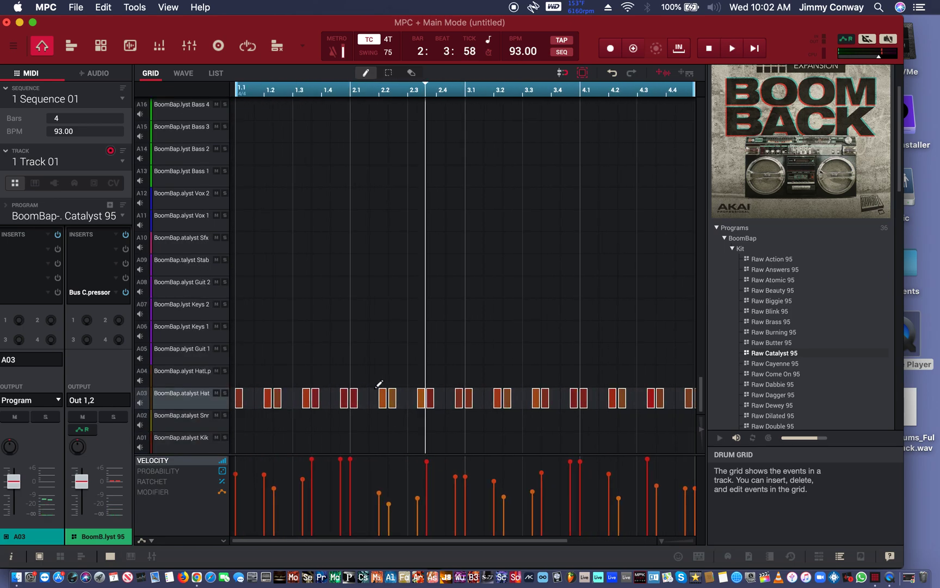